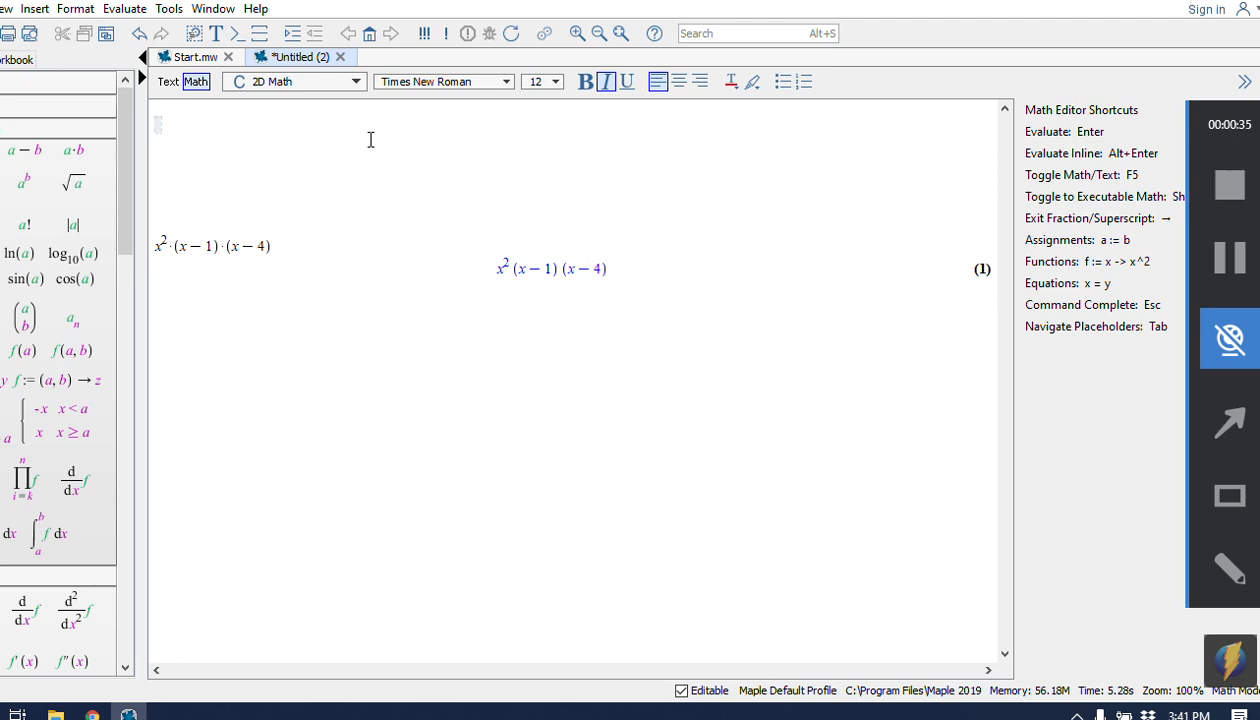
Enter the fraction 3^20 over 4^5 on the blank line above the polynomial and evaluate it
text(3)
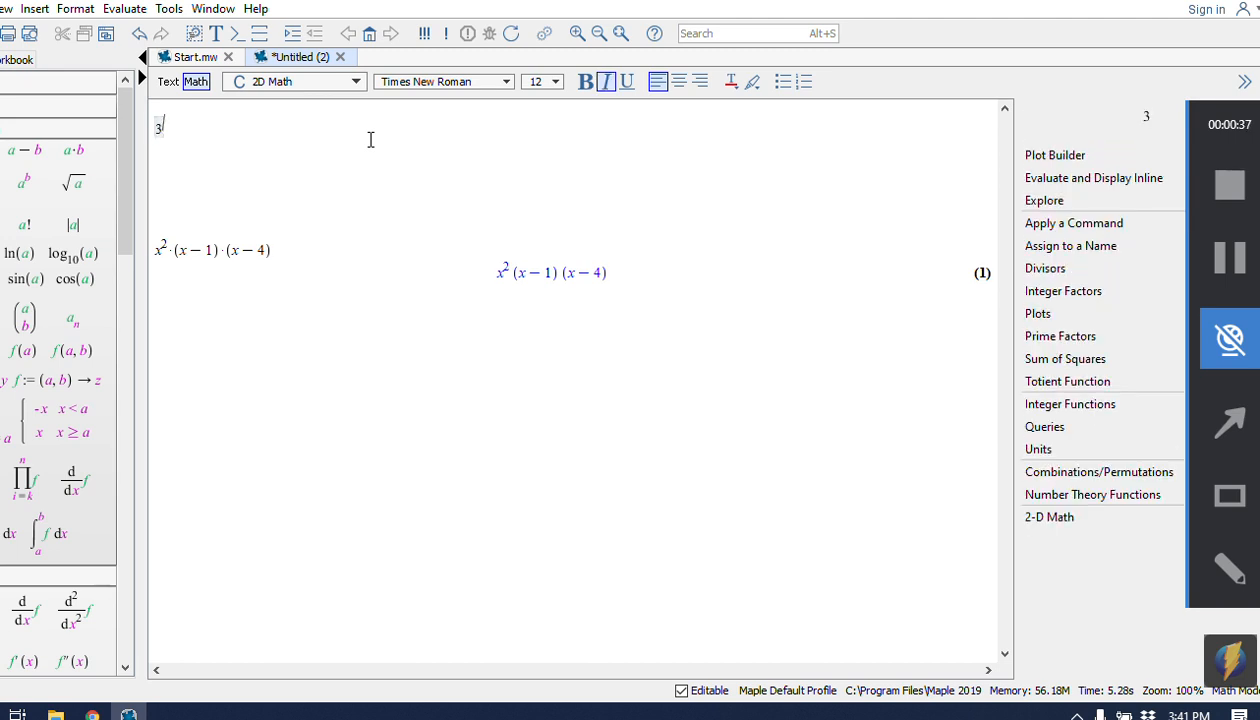
text(^20)
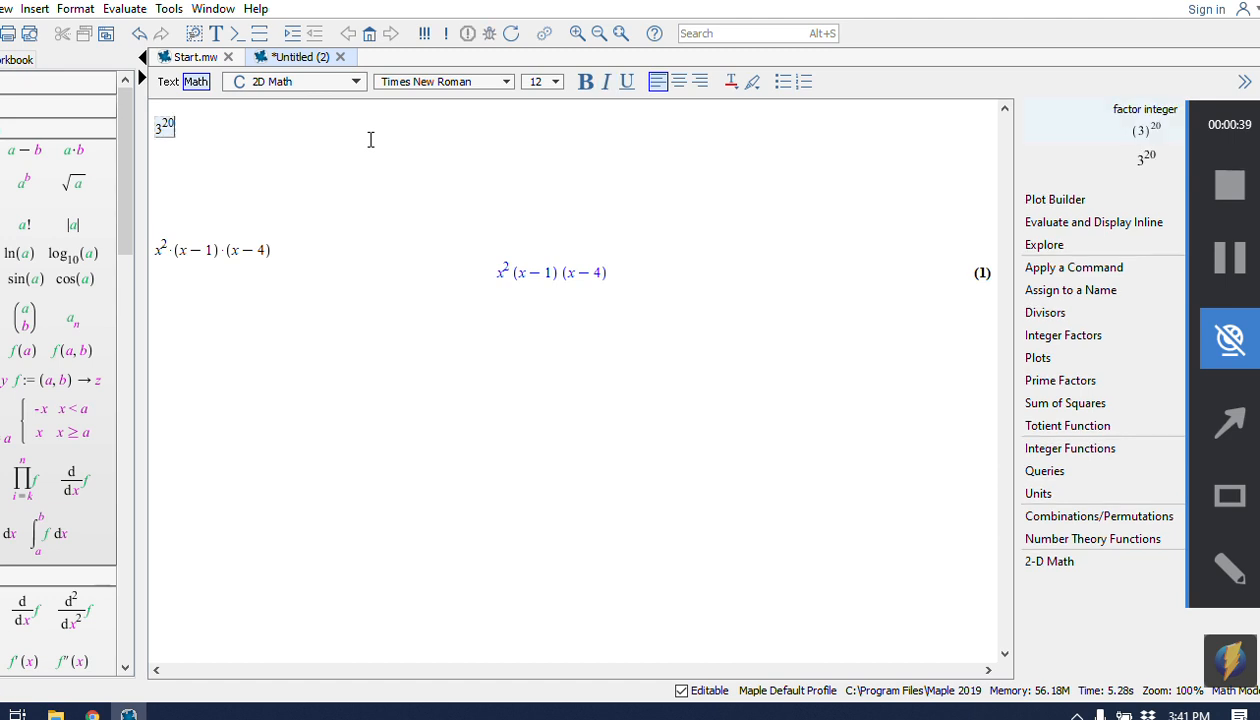
text(/)
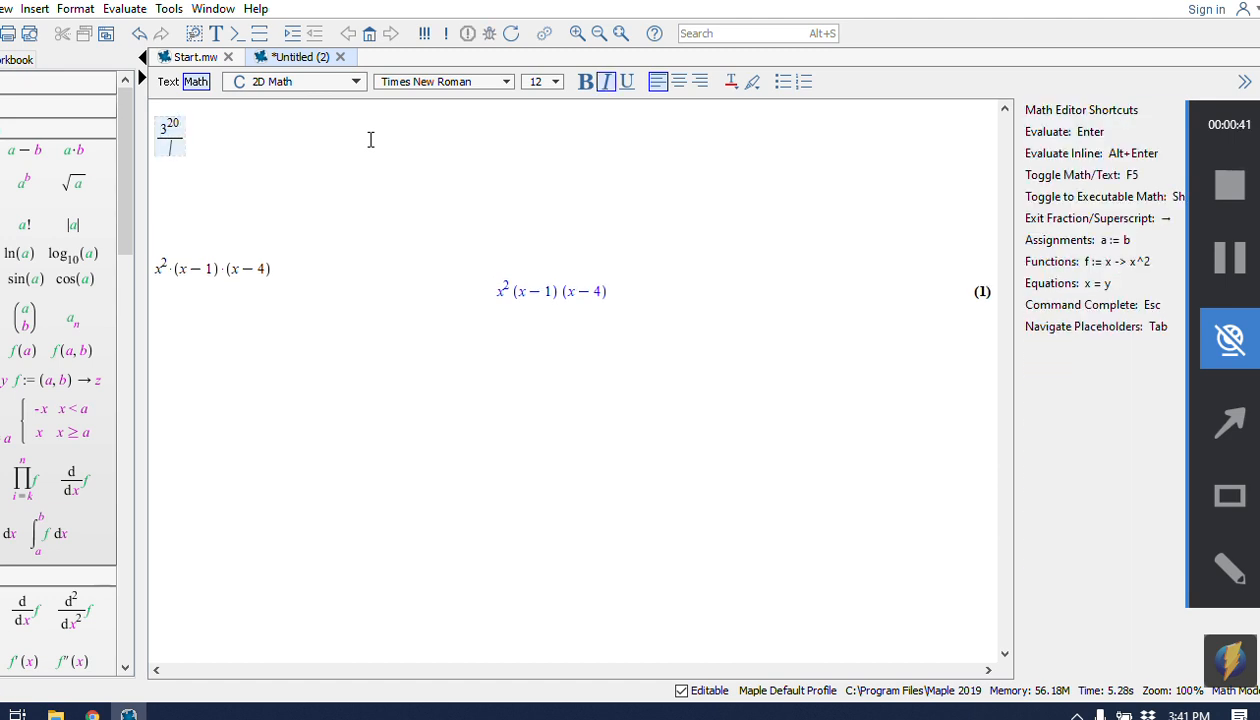
text(4)
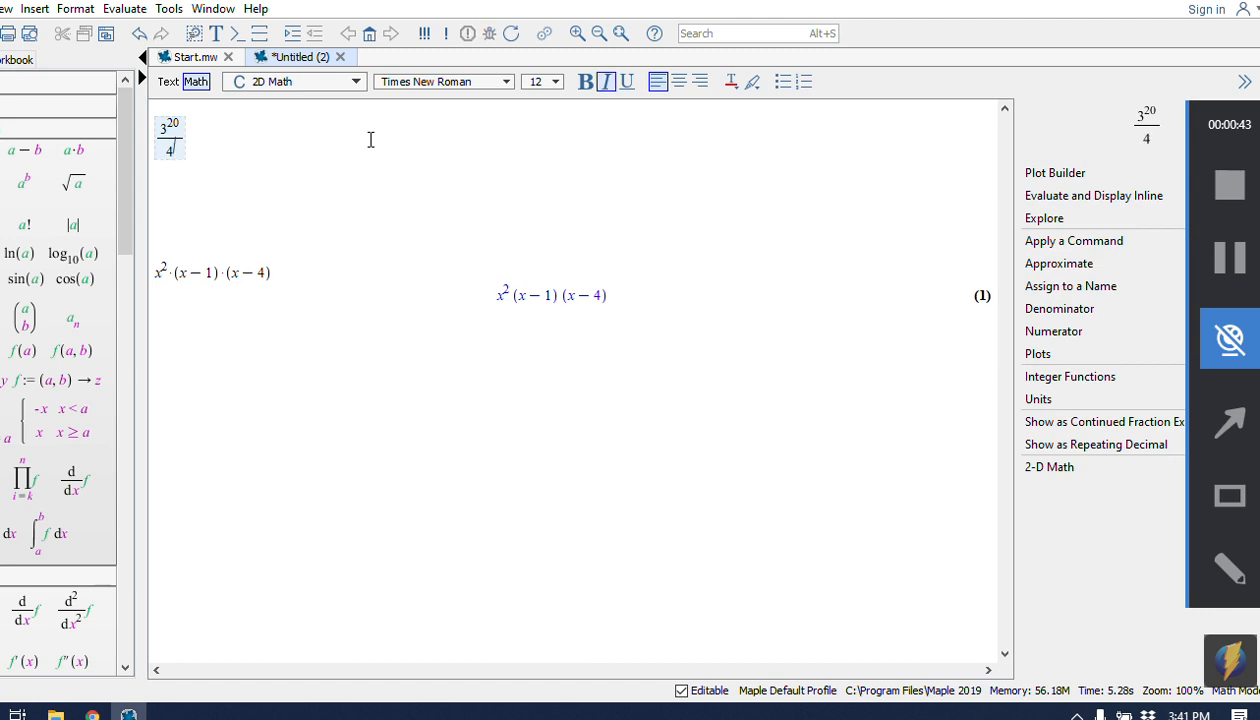
text(^5)
key(Return)
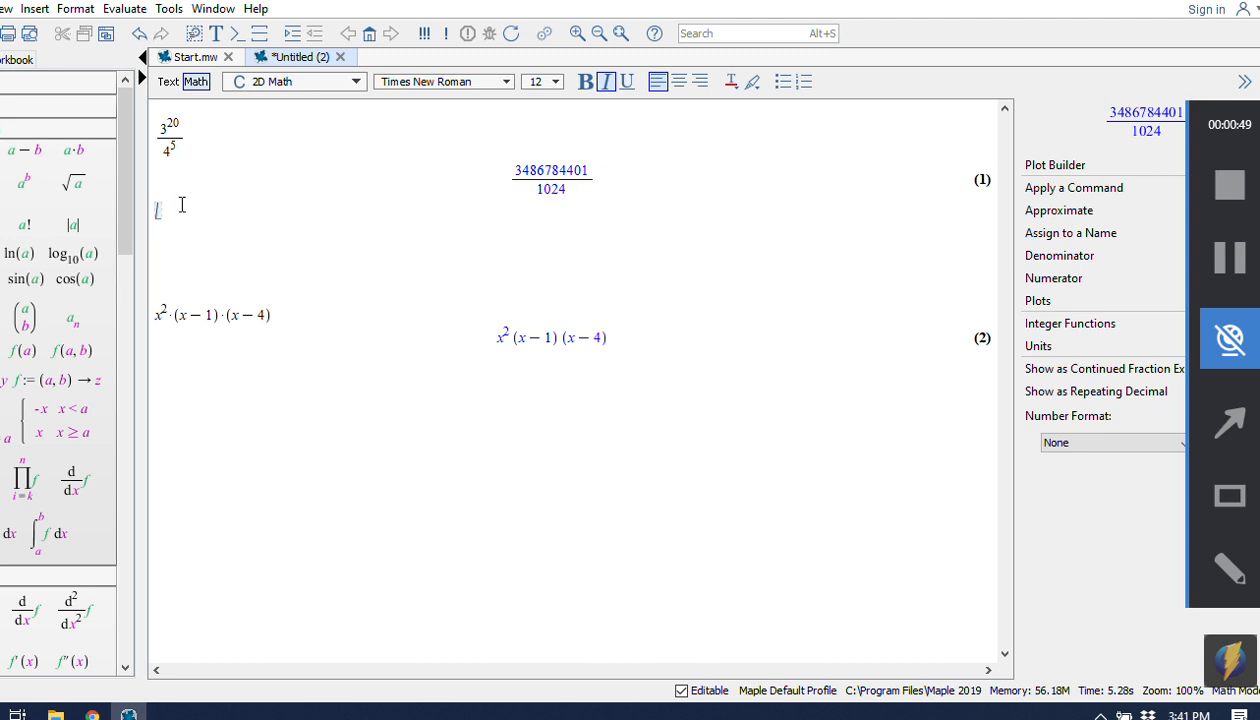
Change the exponent of 4 in the denominator to 7 and re-evaluate the fraction
click(174, 142)
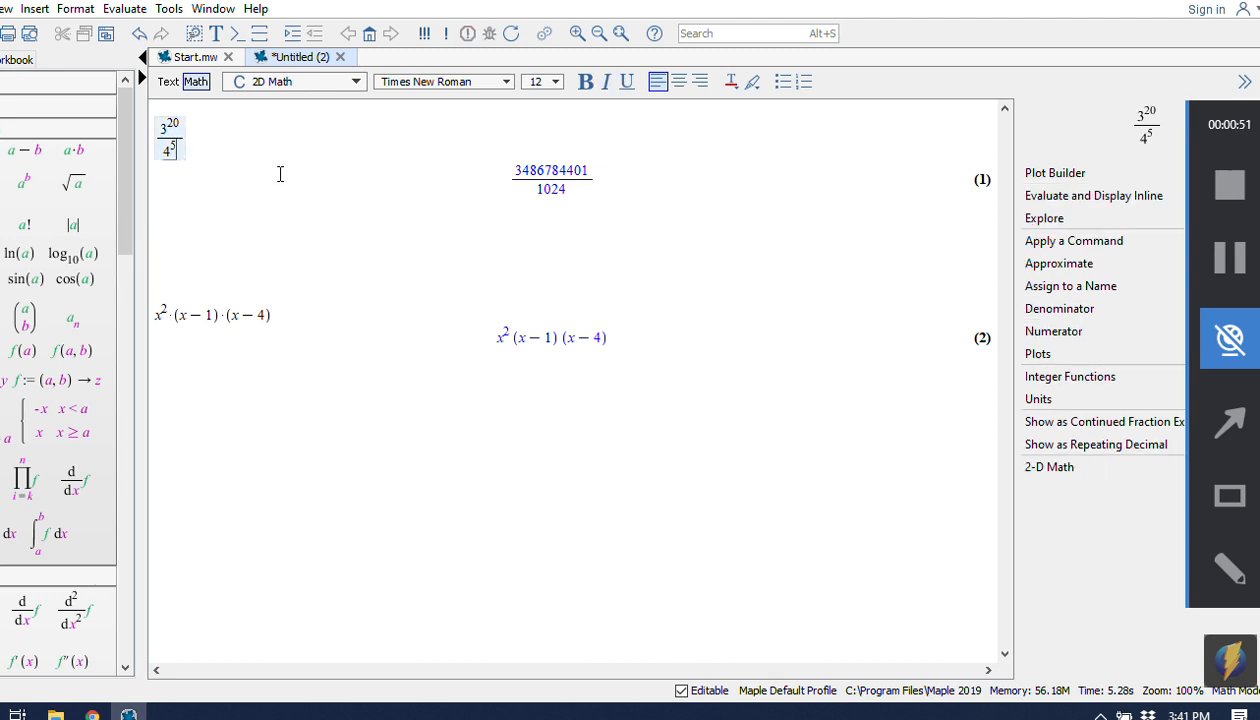
key(BackSpace)
text(7)
key(Return)
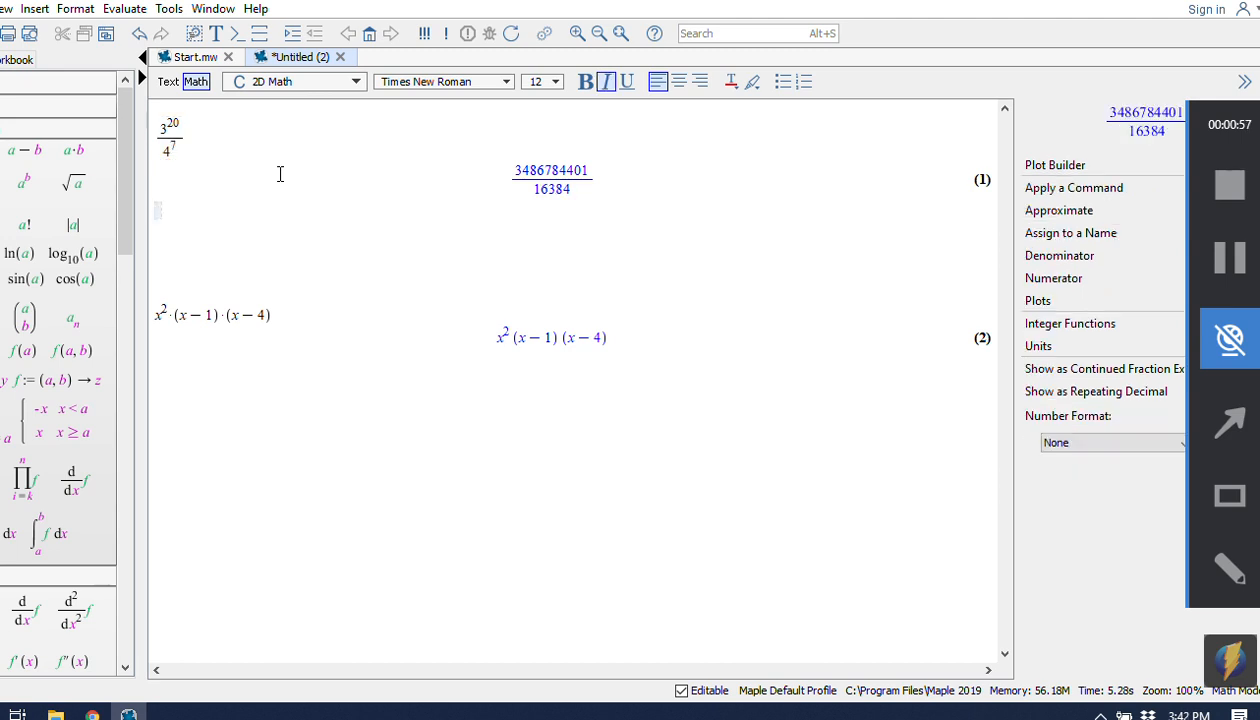
Change the exponent of 4 in the denominator to 8 and re-evaluate the fraction
click(183, 146)
key(BackSpace)
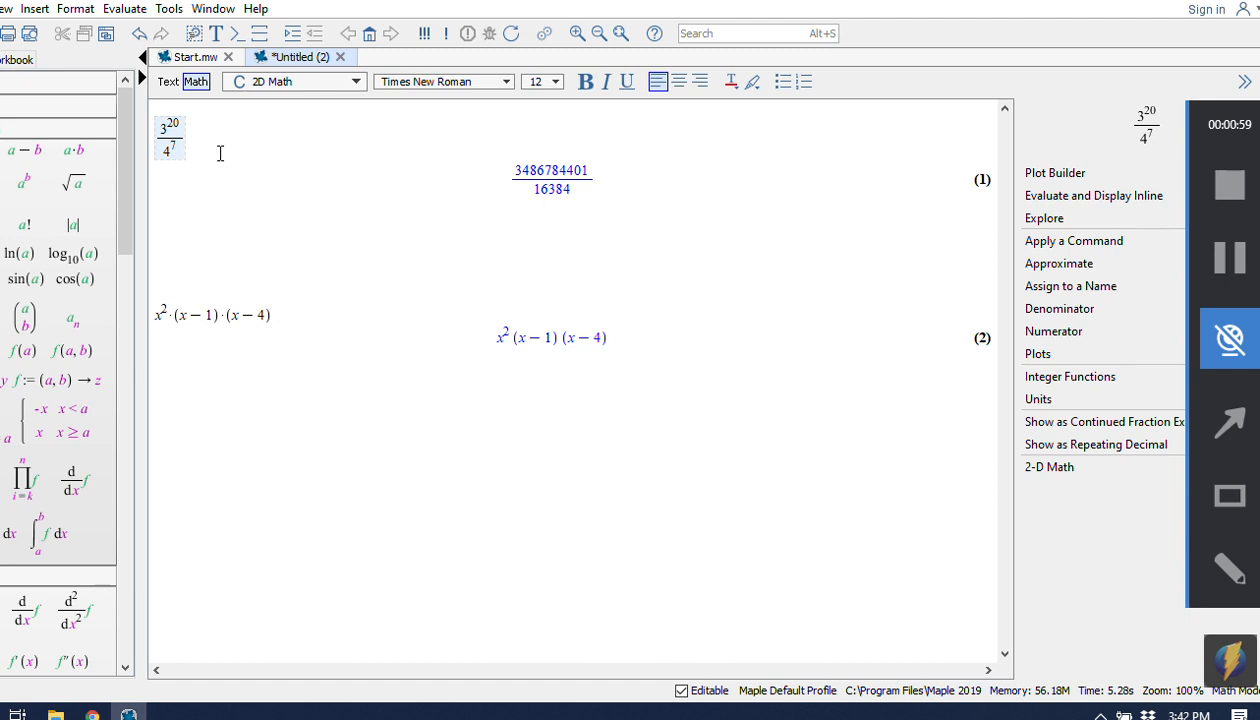
text(8)
key(Return)
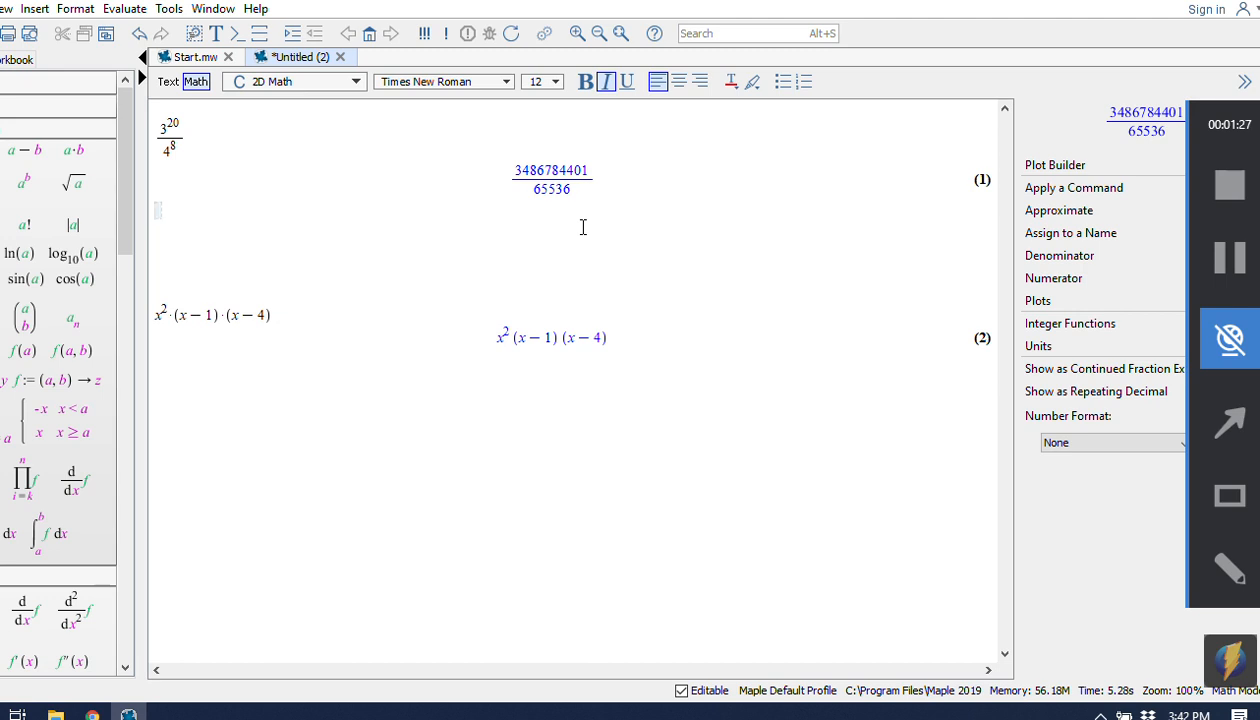
right_click(550, 178)
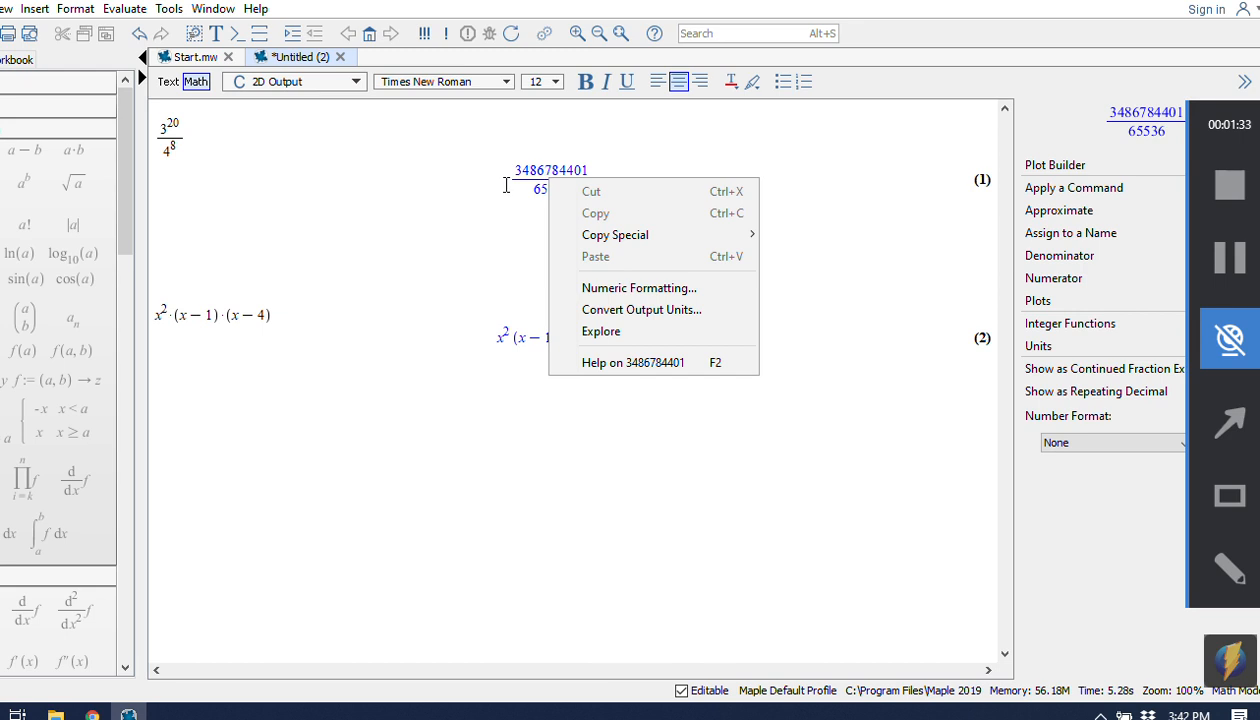
click(506, 185)
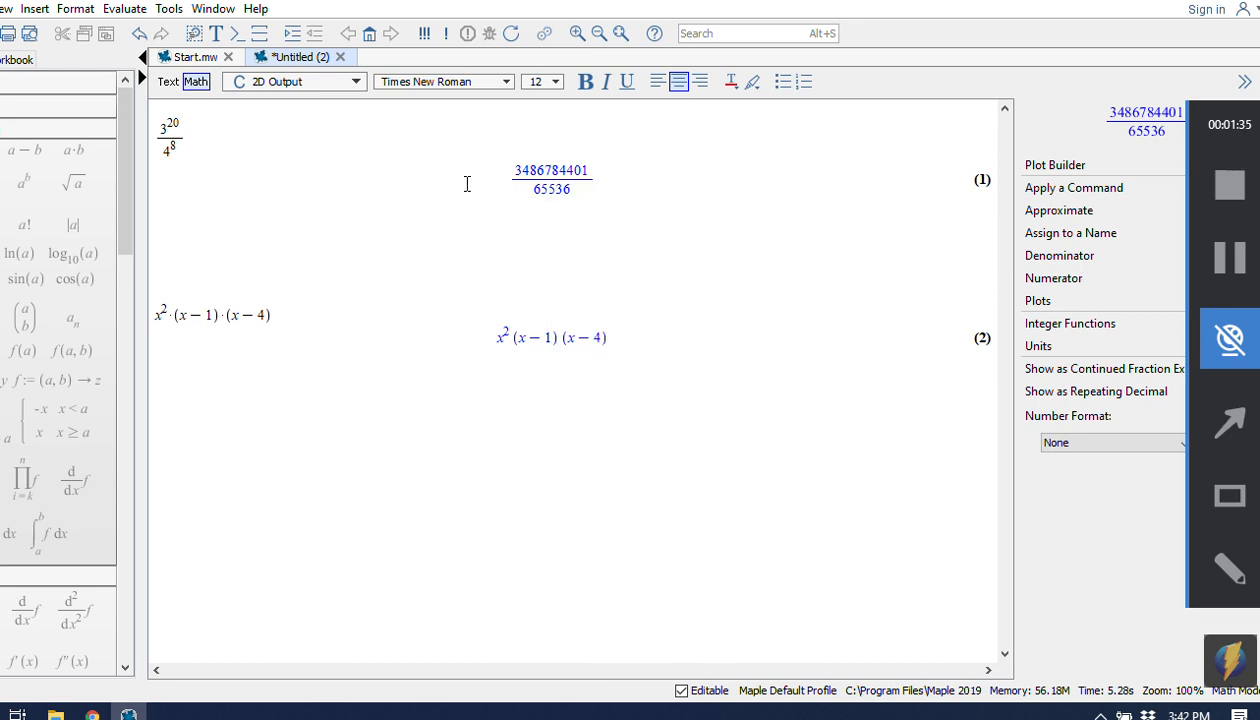
click(552, 175)
right_click(552, 178)
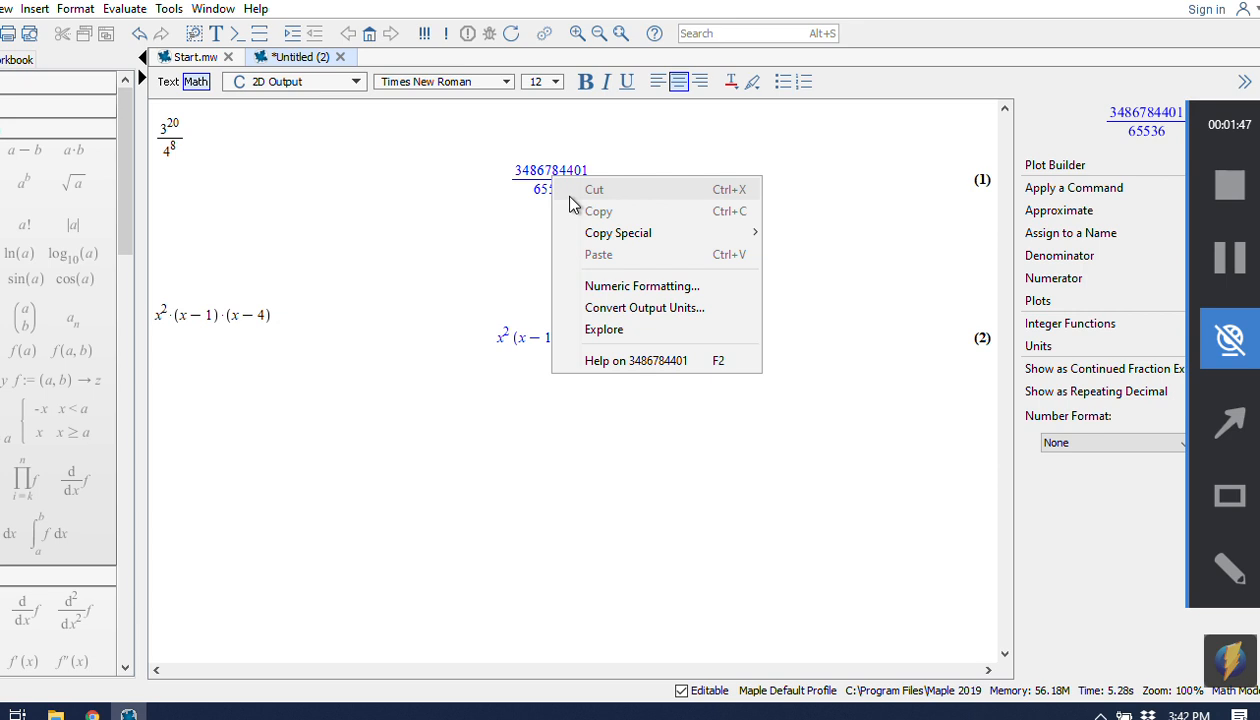
click(504, 215)
Approximate the evaluated fraction at 10 digits and delete that approximation from the worksheet
click(499, 176)
click(501, 176)
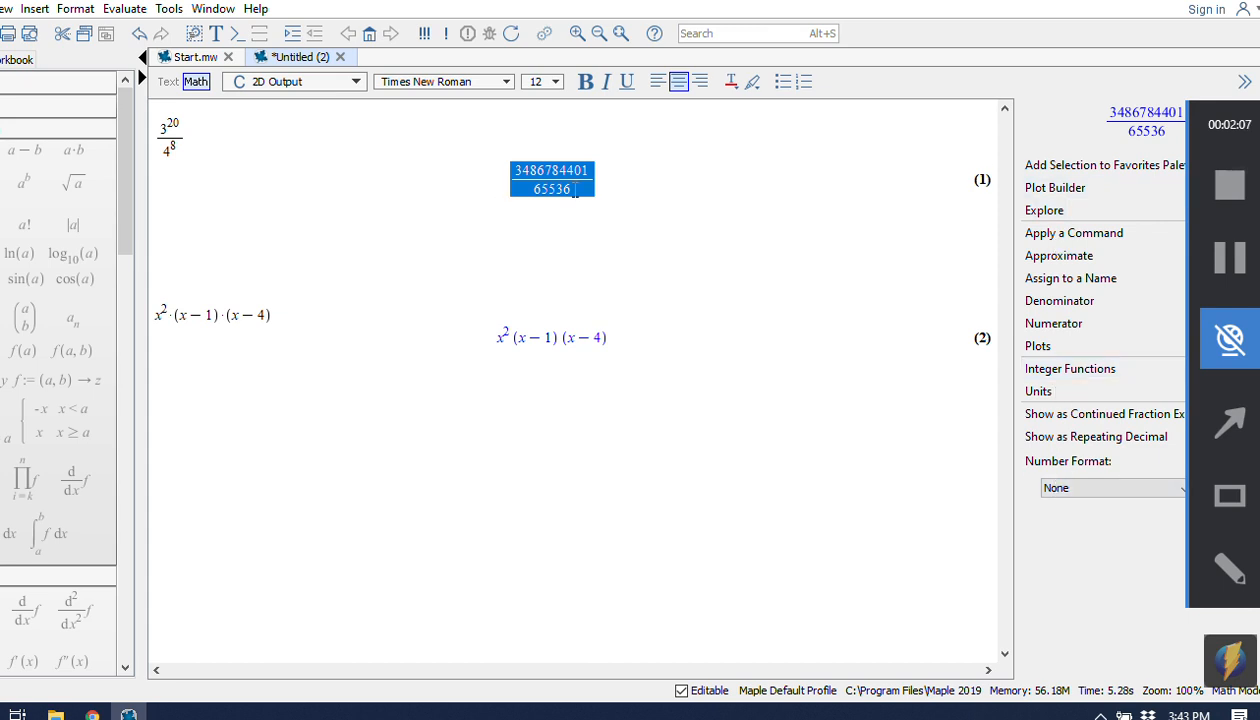
click(1060, 257)
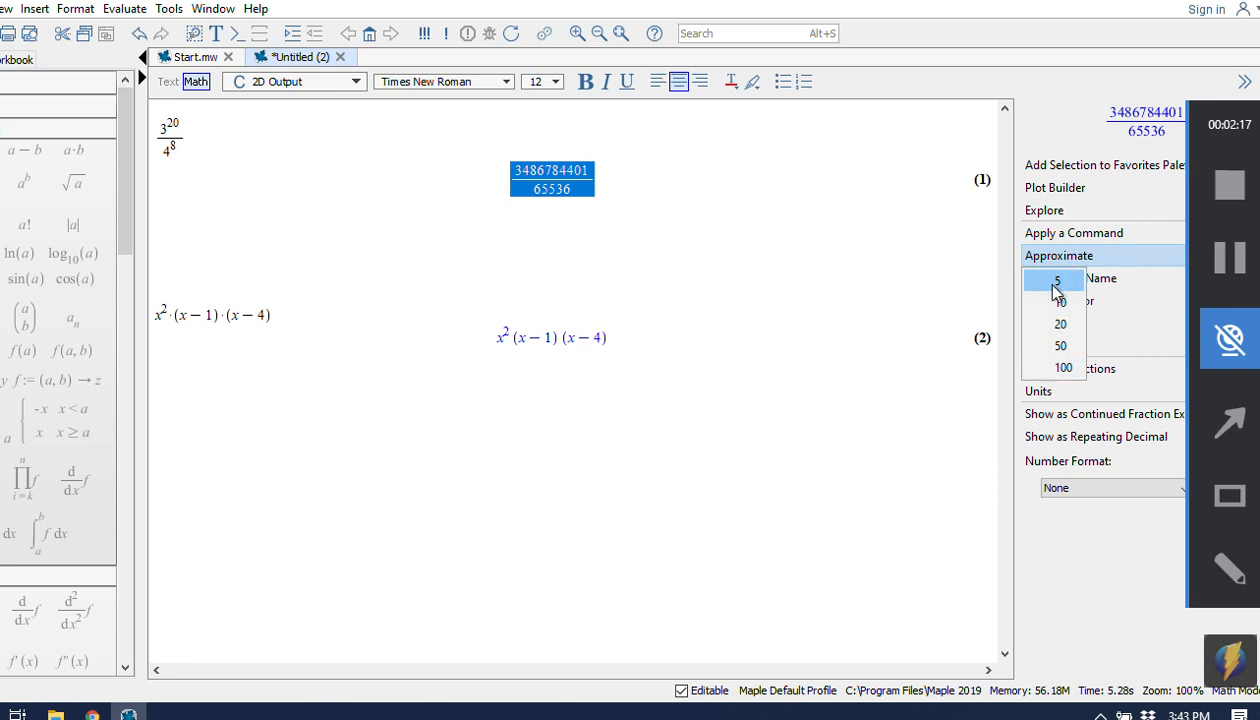
click(1058, 301)
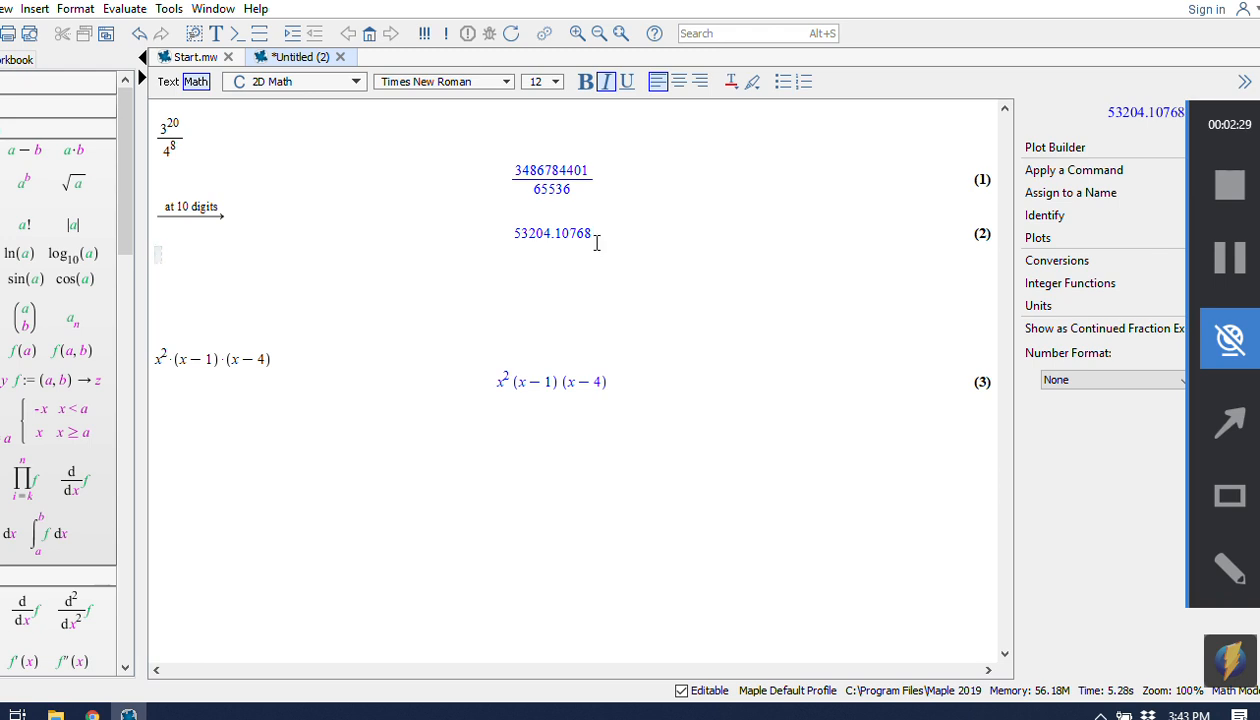
drag(596, 245, 300, 215)
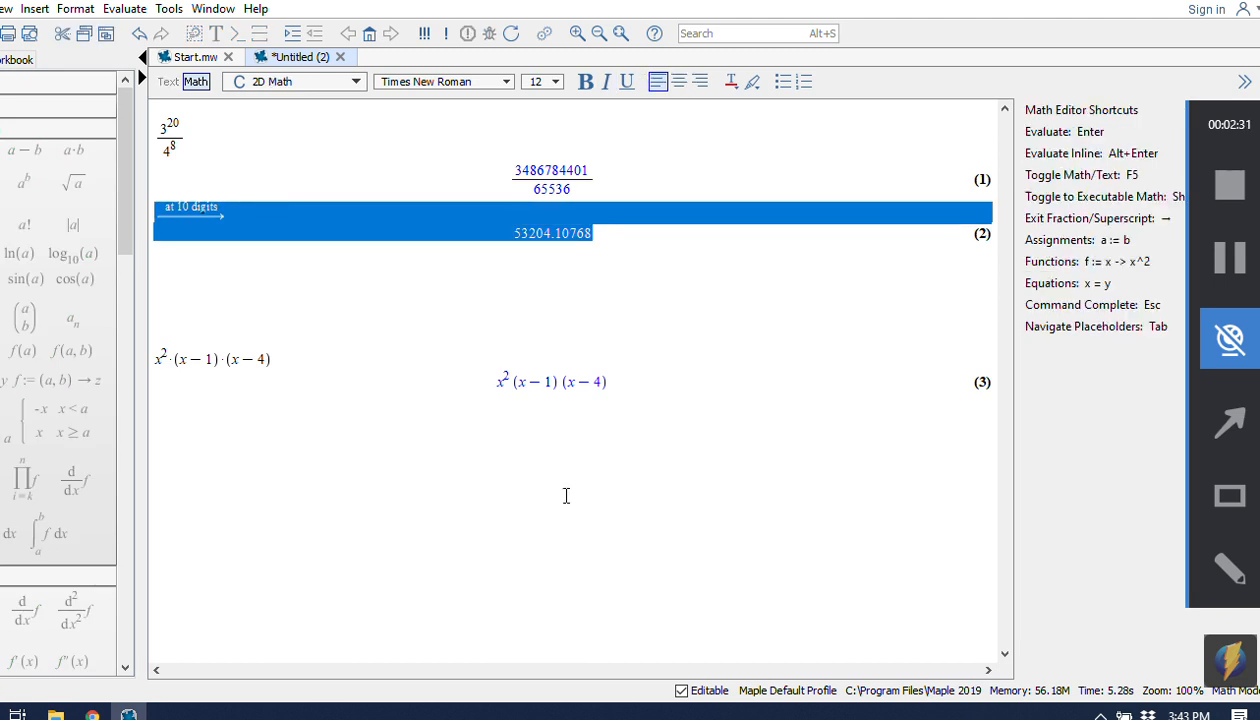
key(Delete)
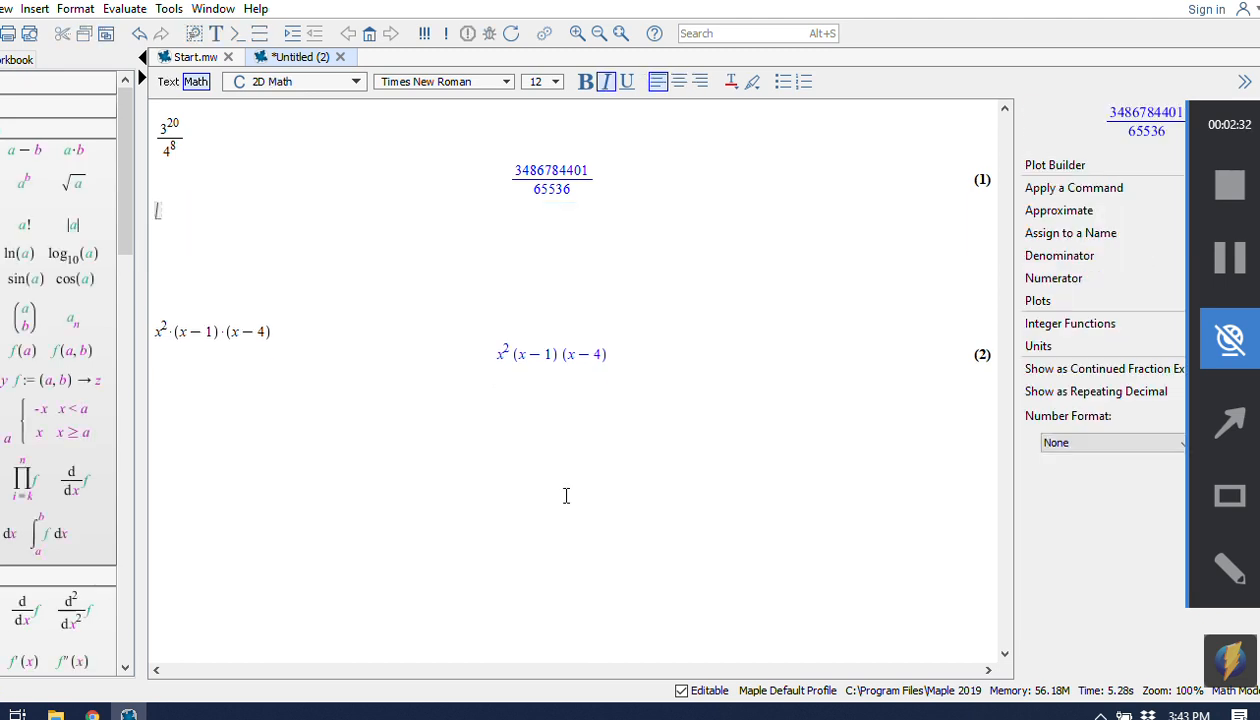
Change the numerator's exponent to 20.0 and re-evaluate the fraction for a decimal result
click(177, 124)
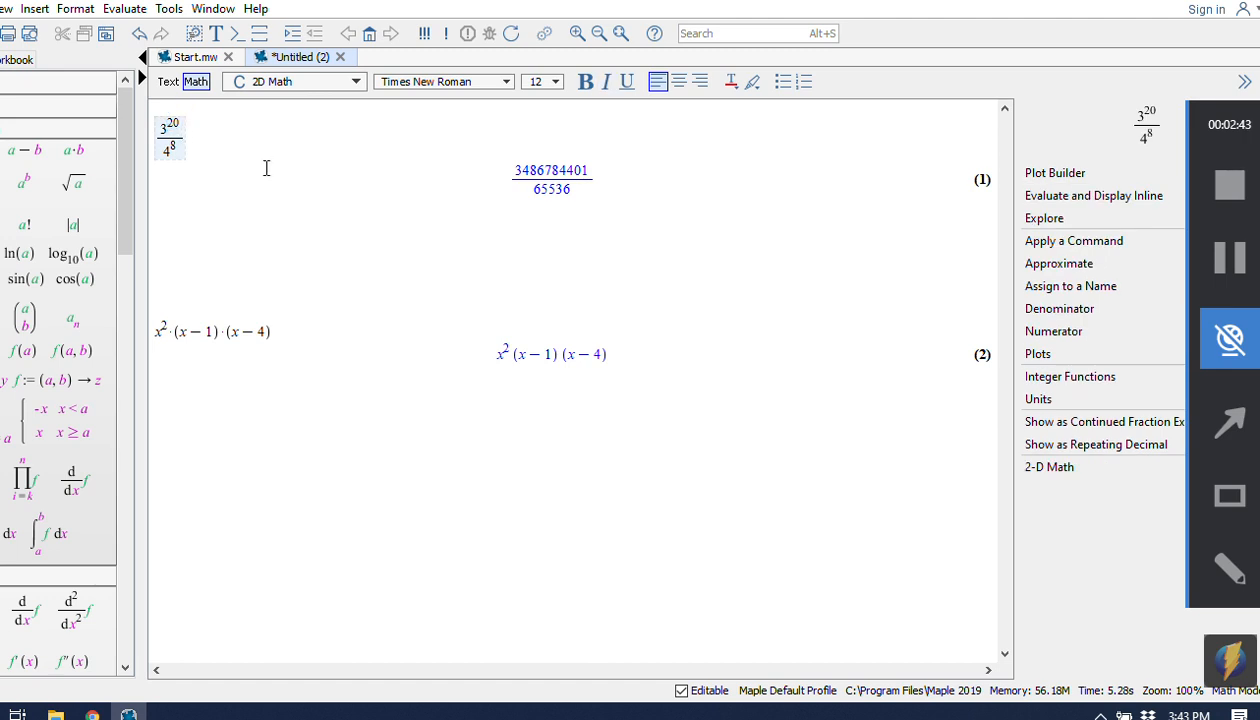
text(.0)
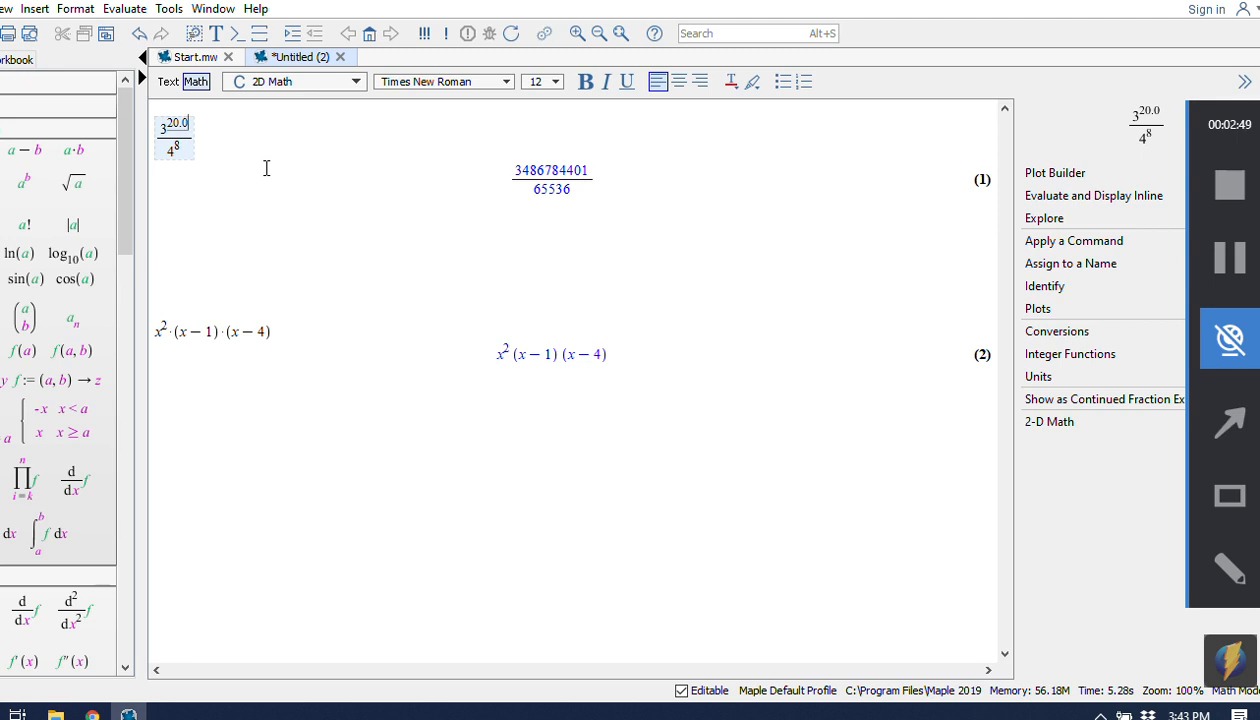
key(Return)
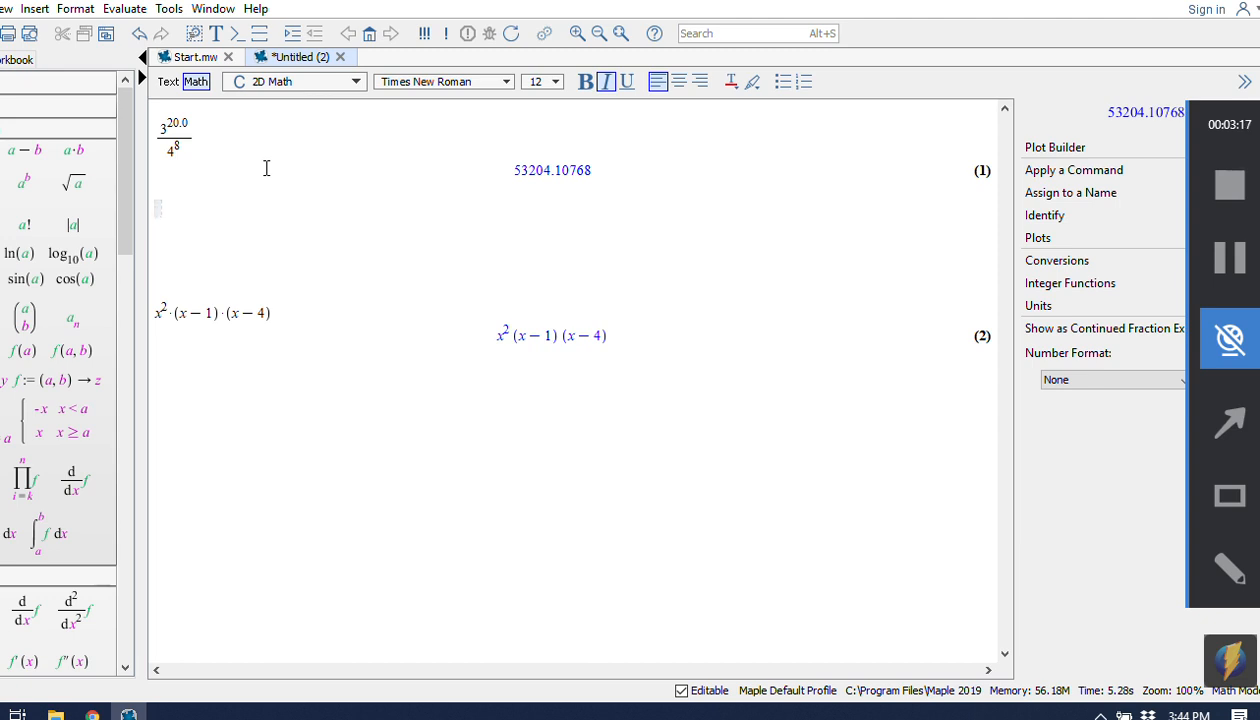
Enter 3 raised to the exponent 2·2 on the line below the fraction's result and evaluate it
text(3)
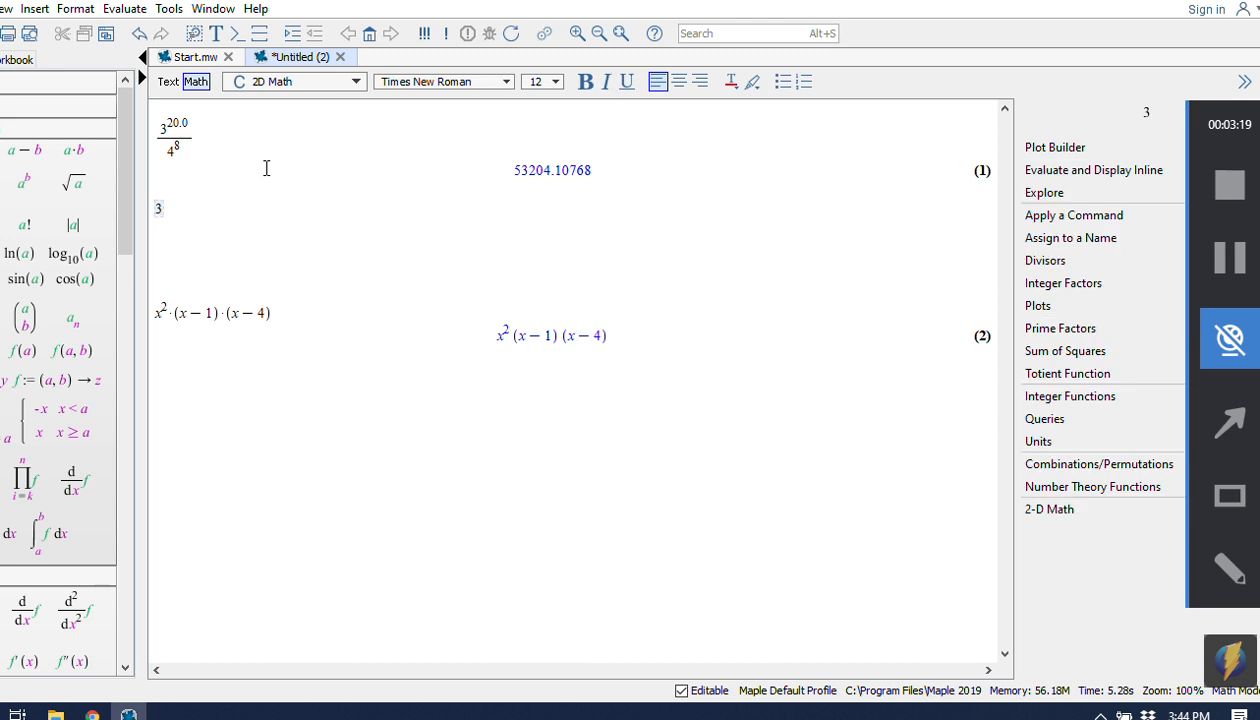
text(^2)
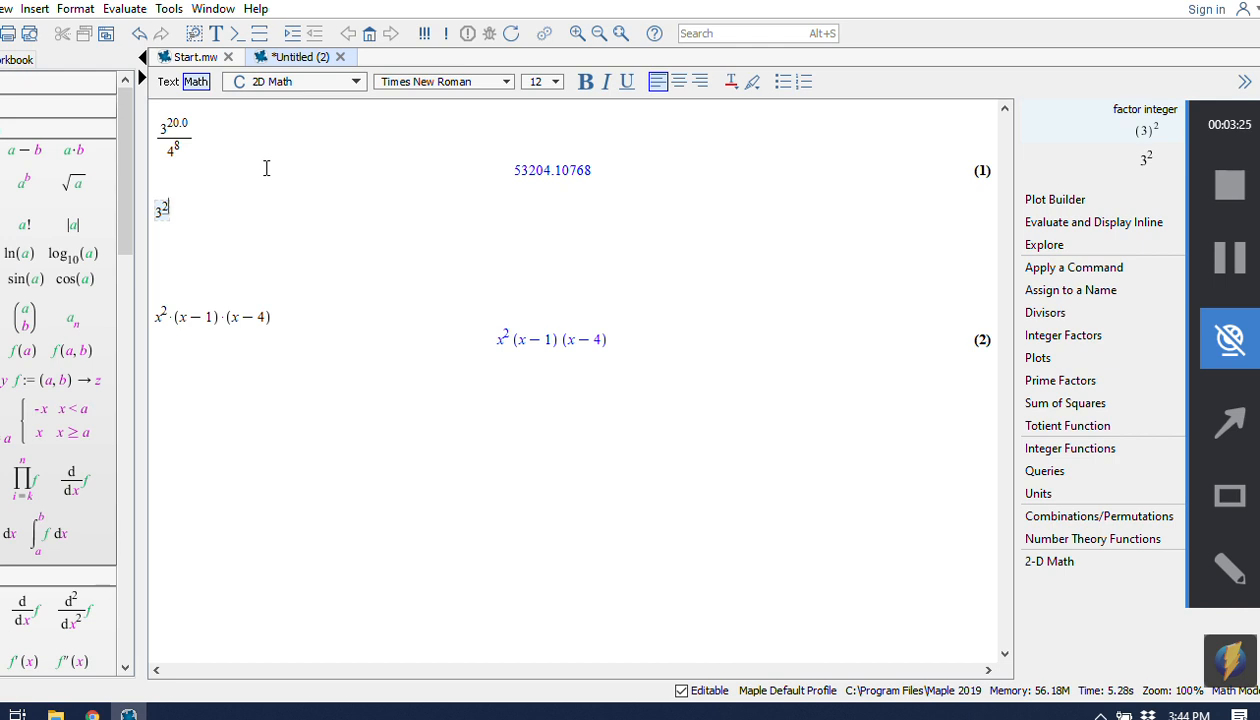
text(*)
text(2)
key(Return)
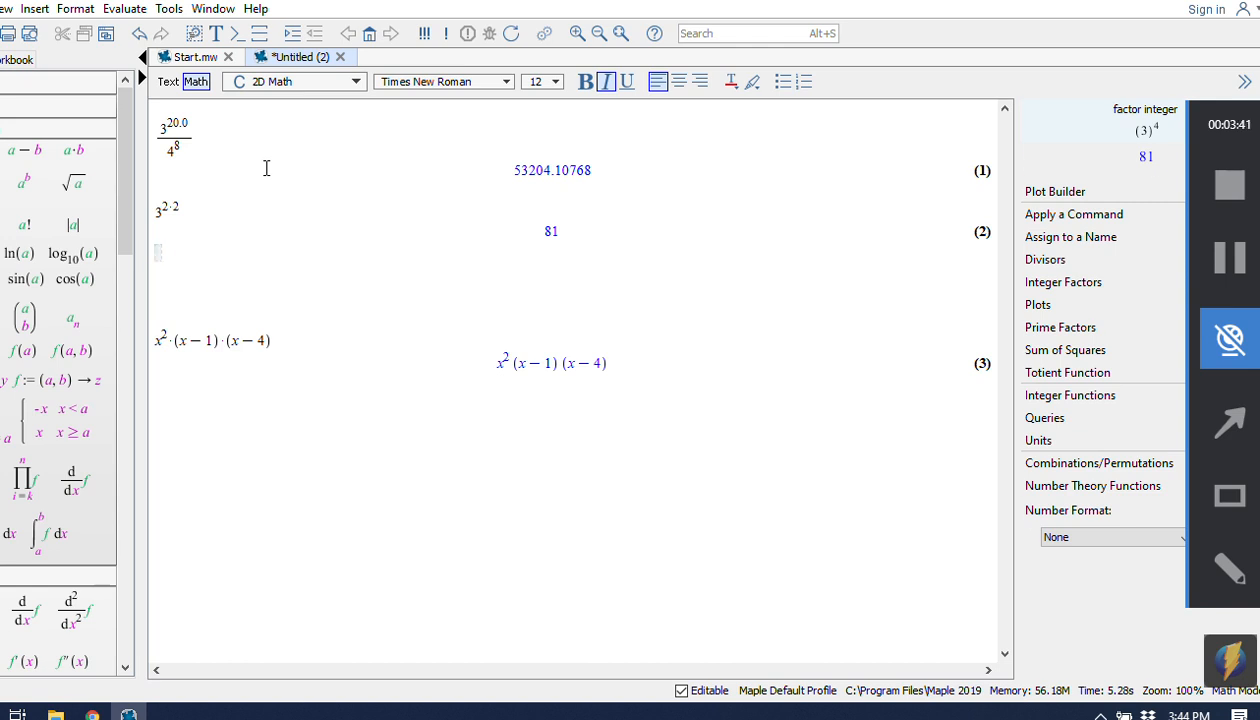
Enter 3^2 multiplied by 2 on the next line, with the multiplication outside the exponent, and evaluate it
text(3^2)
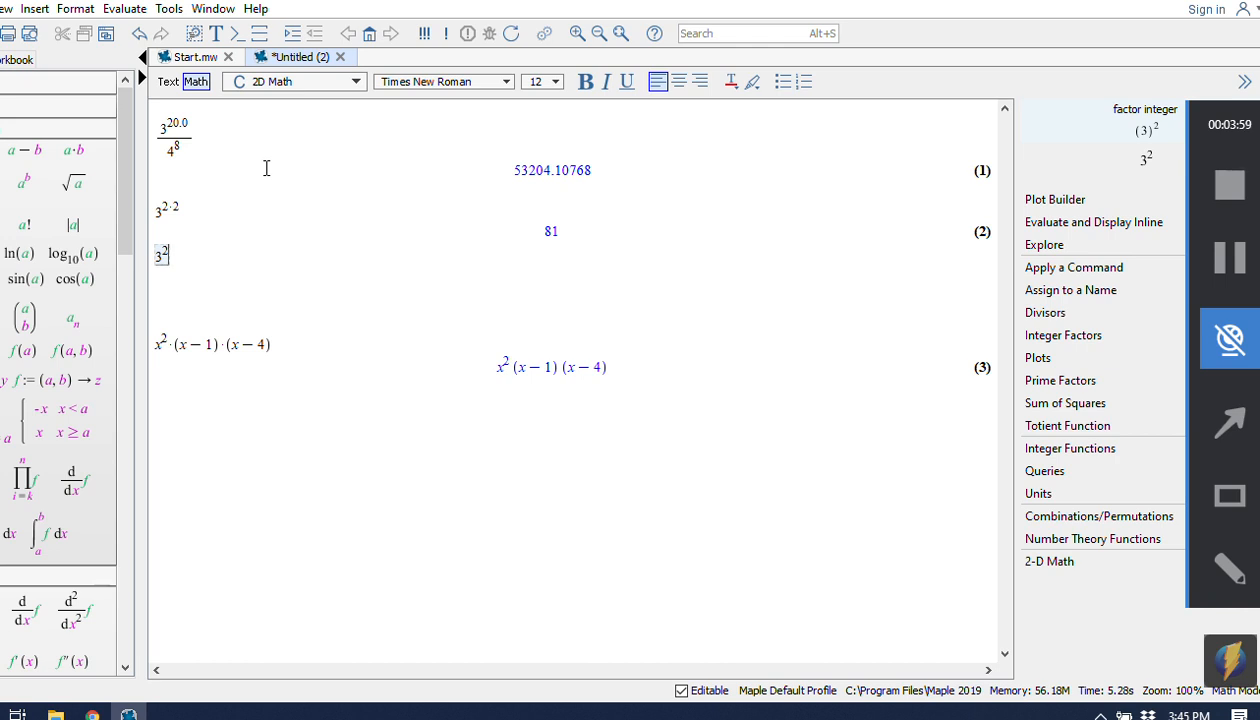
key(Right)
text(*)
text(2)
key(Return)
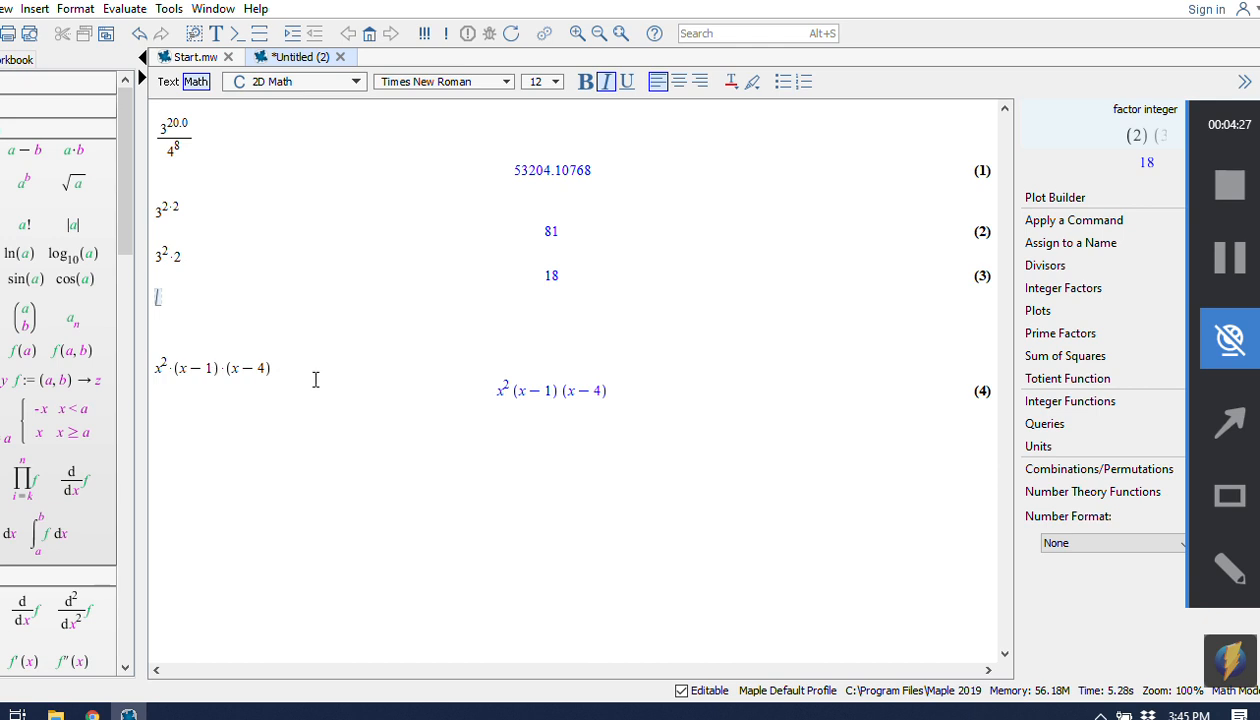
Create a 2-D plot from the output expression x^2 (x-1)(x-4)
drag(475, 400, 588, 408)
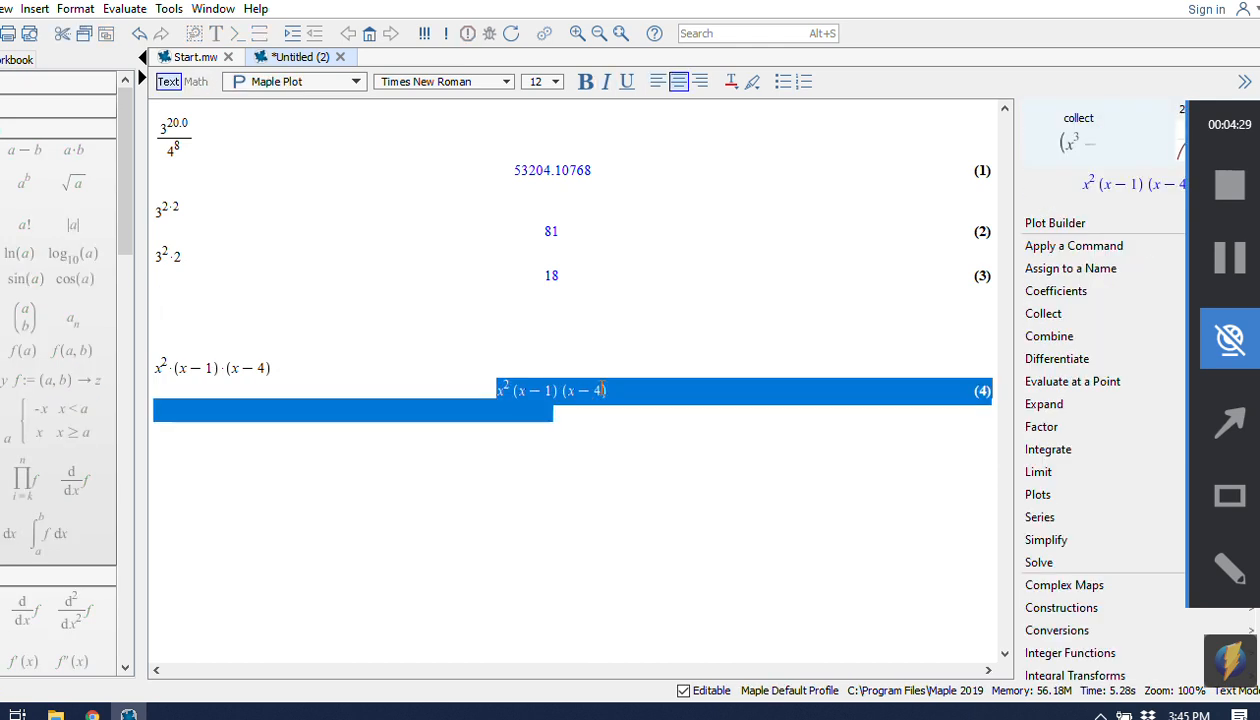
click(503, 391)
drag(502, 391, 612, 392)
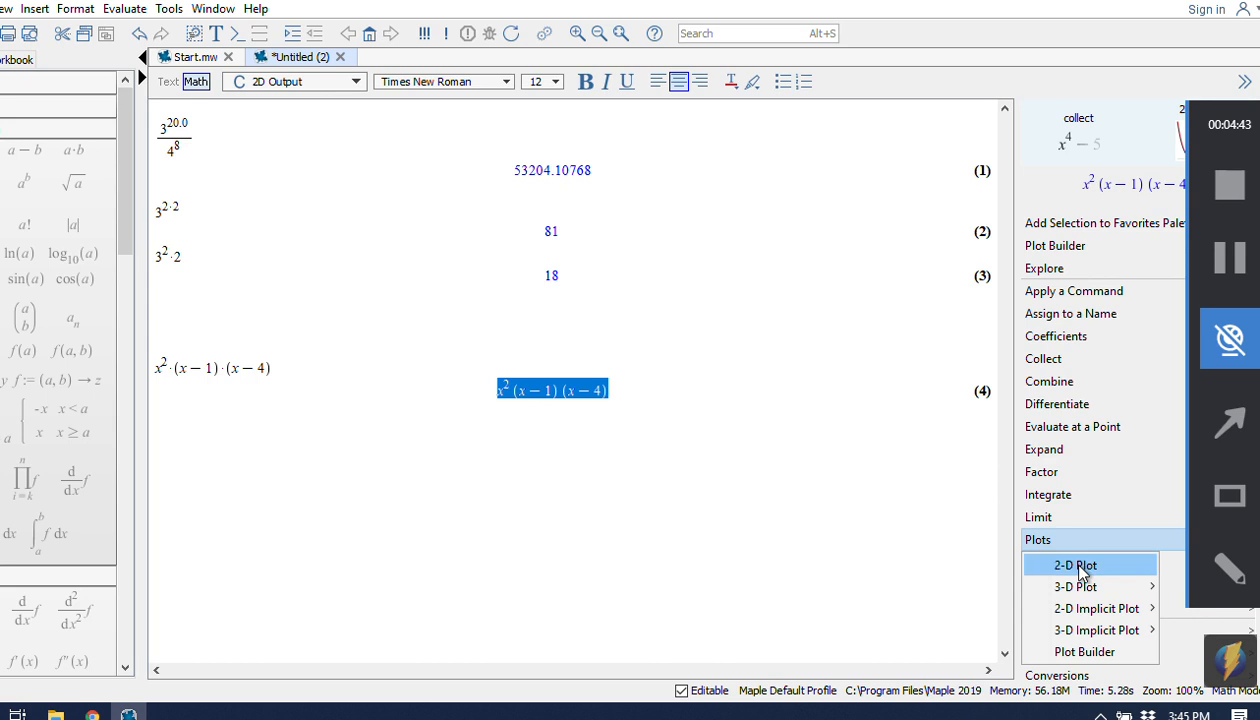
click(1082, 562)
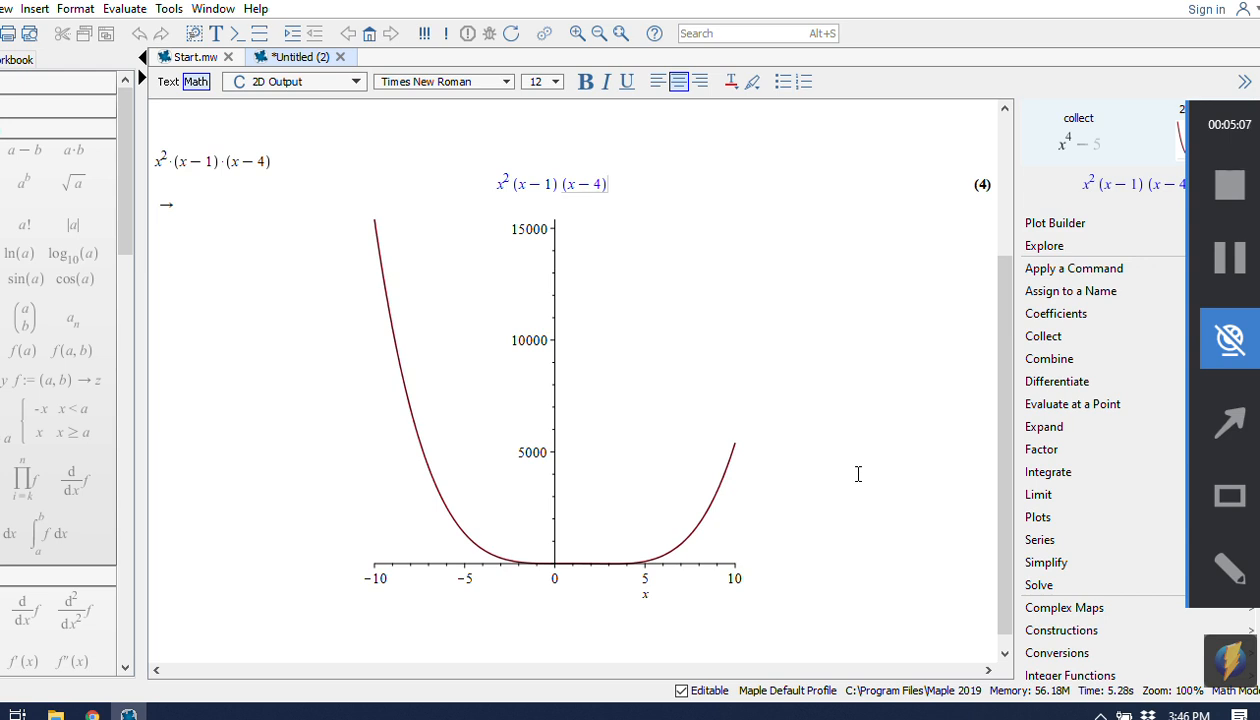
Turn off data extents for the plot's vertical axis and apply a range from -10 to 10
click(677, 372)
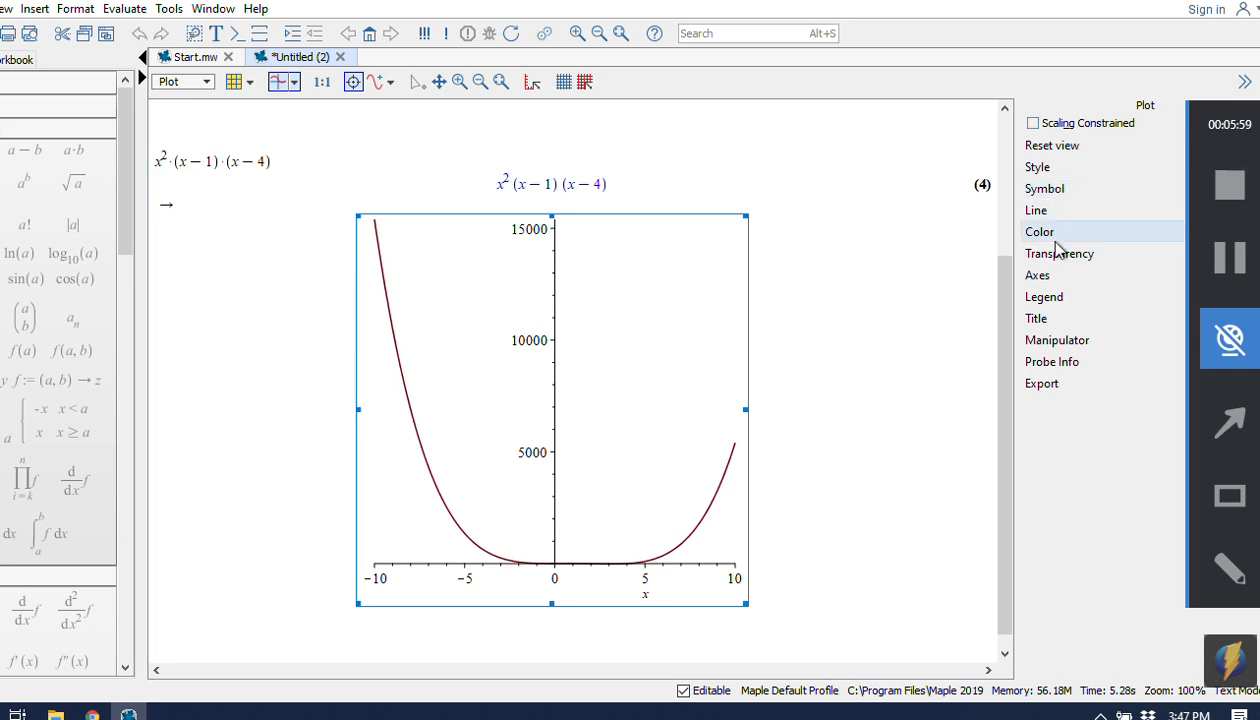
click(1057, 286)
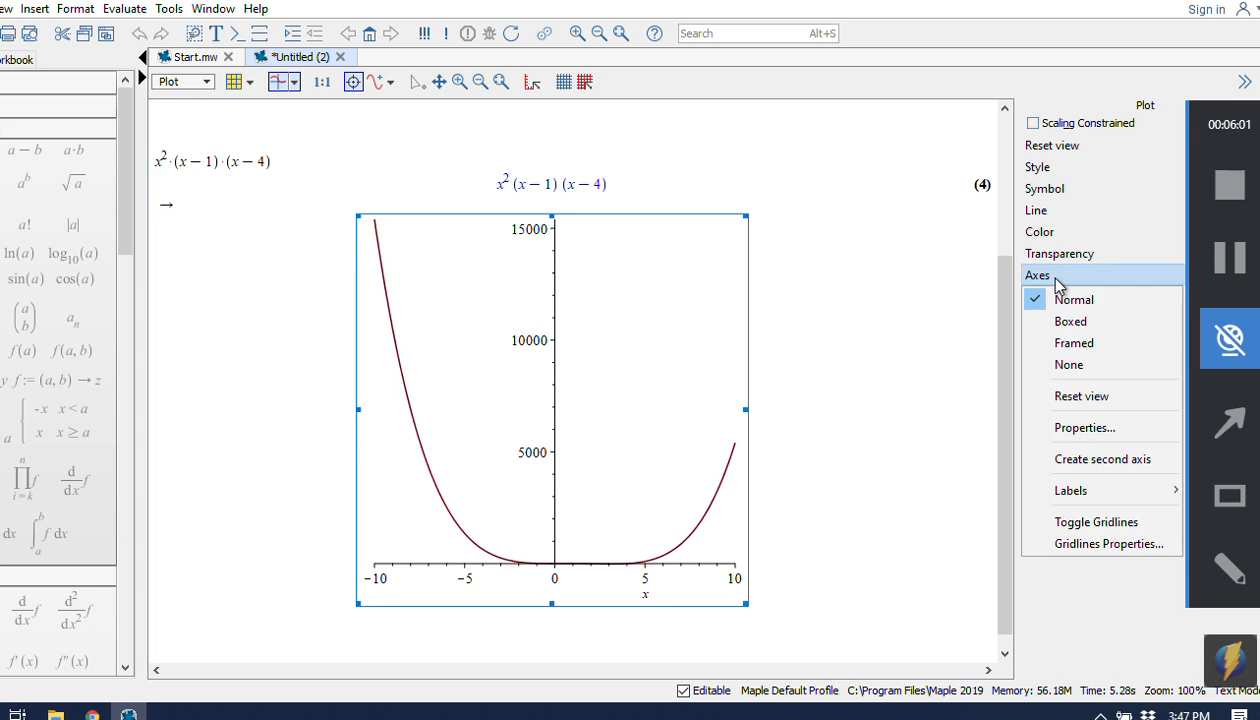
click(1078, 430)
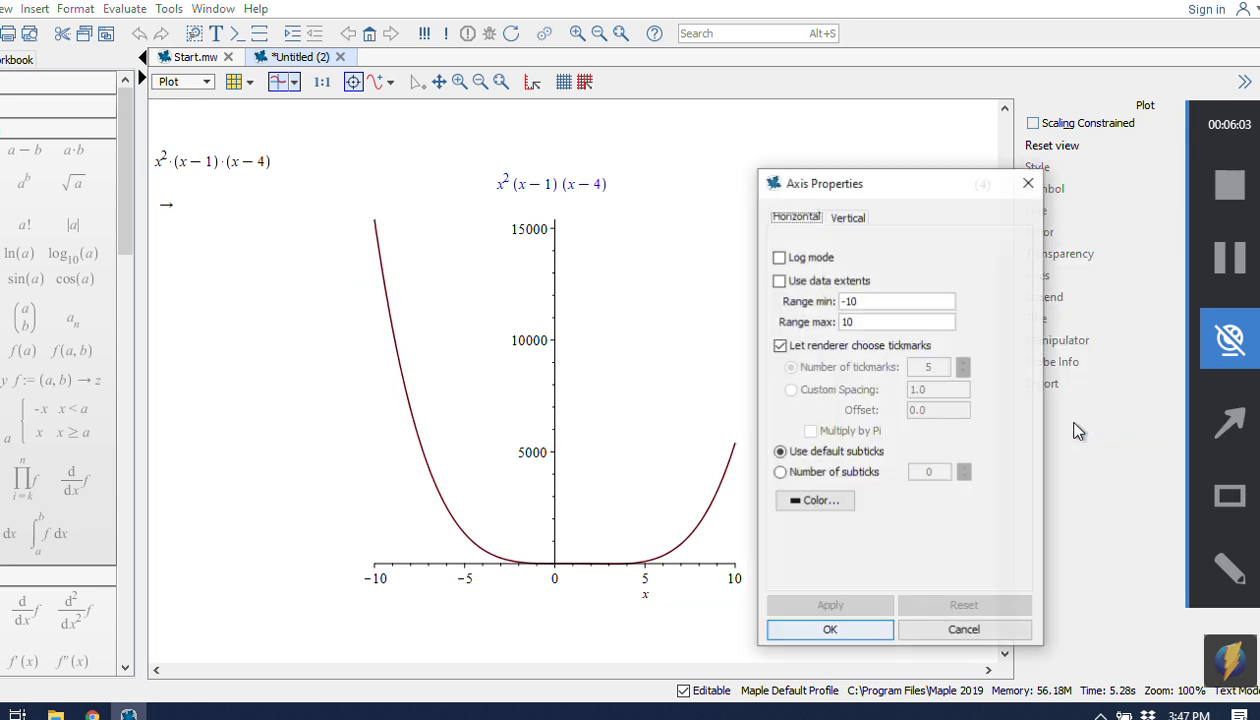
click(848, 218)
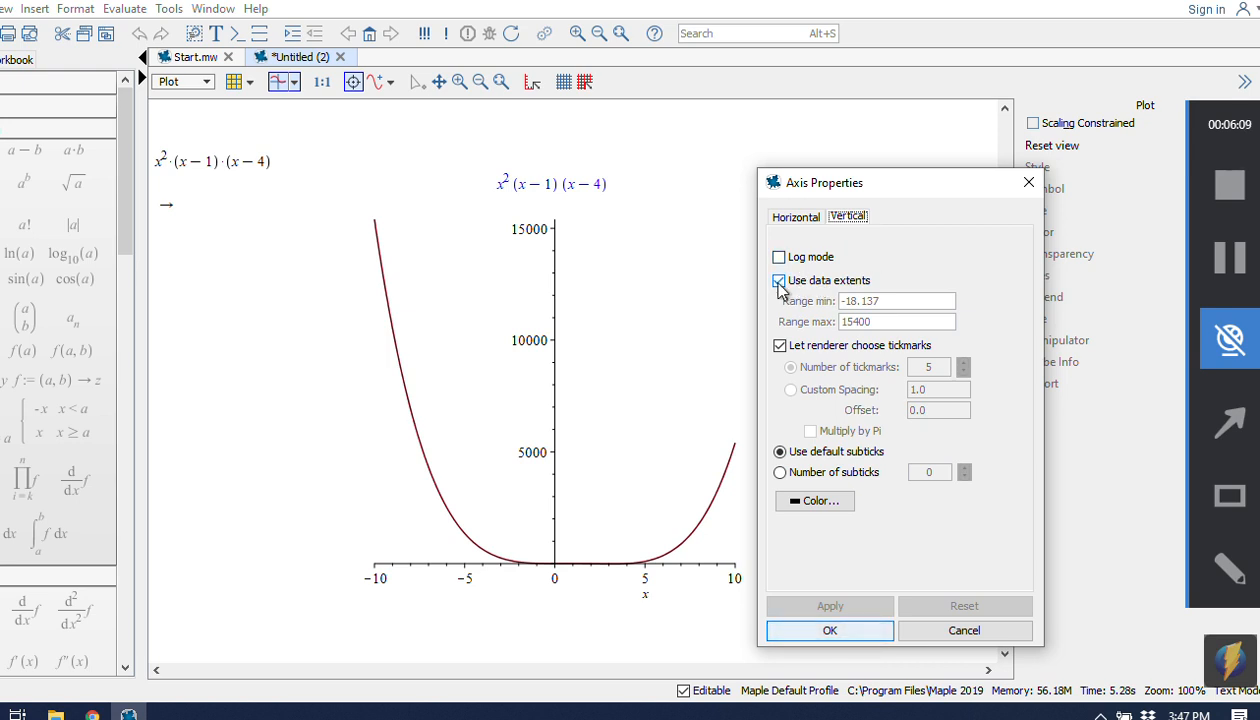
click(779, 282)
click(908, 301)
drag(908, 301, 811, 303)
click(911, 301)
text(-10)
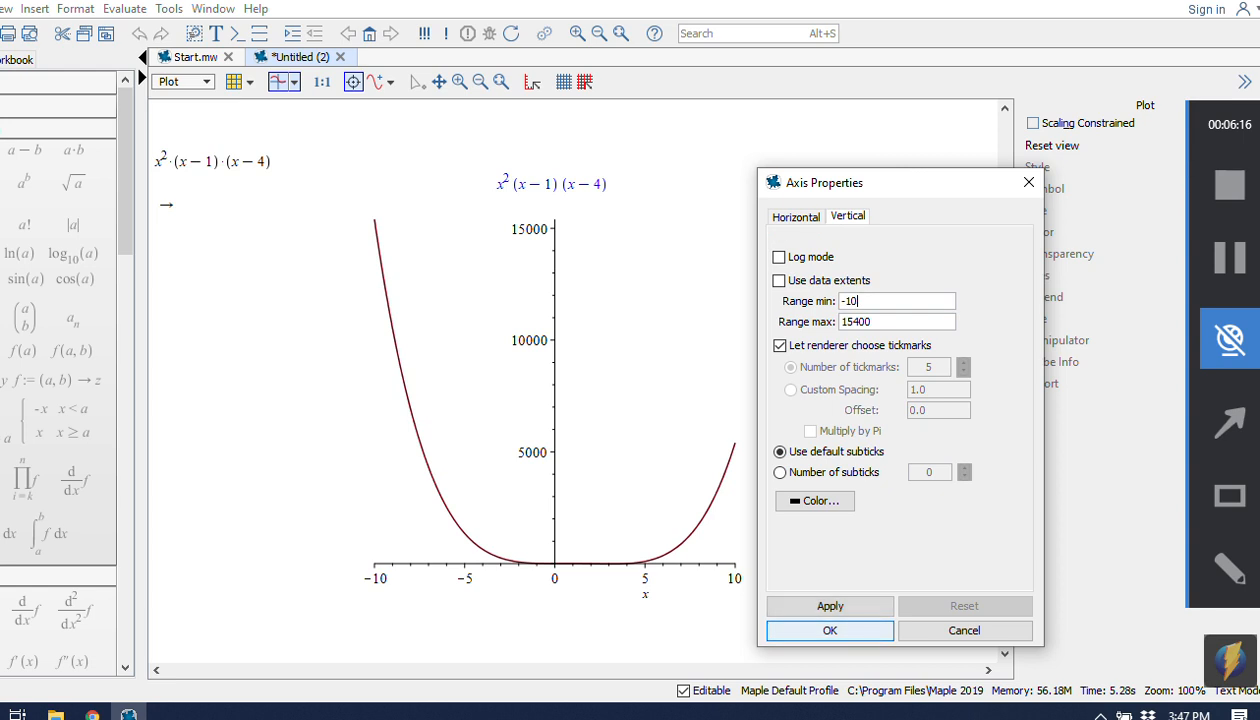
drag(898, 321, 778, 321)
text(10)
click(855, 608)
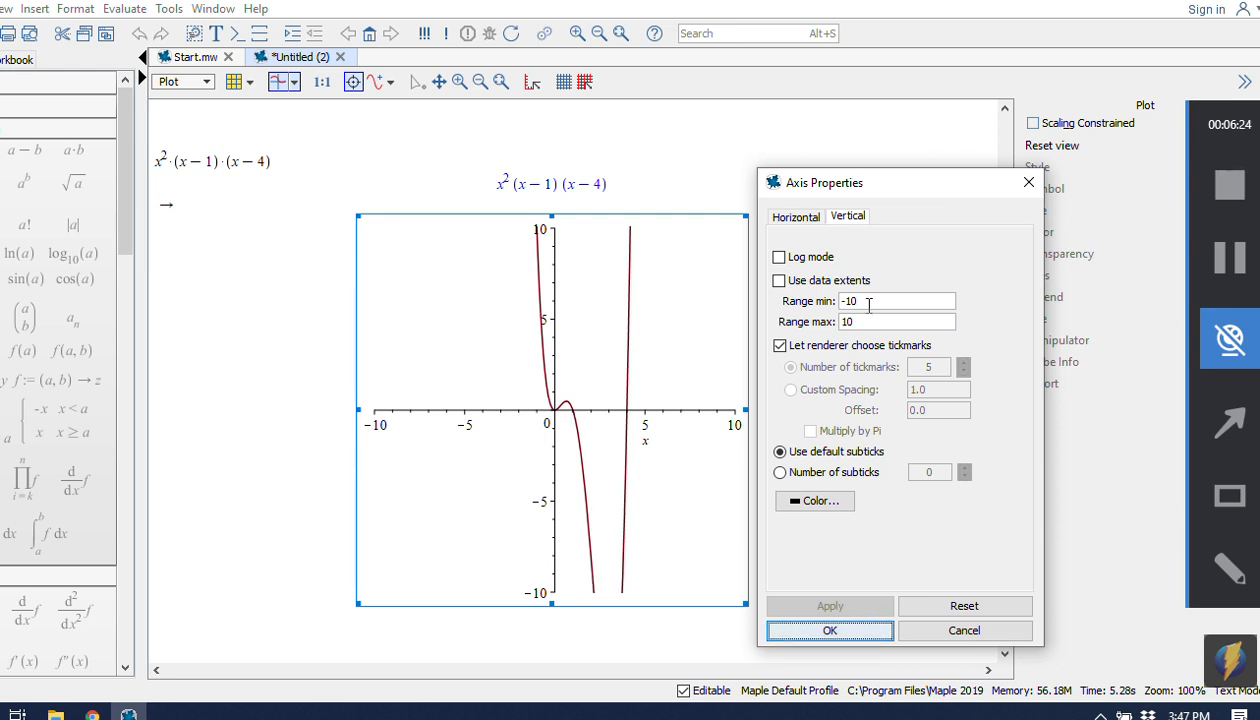
Set the vertical axis range minimum to -20, apply it and close the axis properties
key(BackSpace)
key(BackSpace)
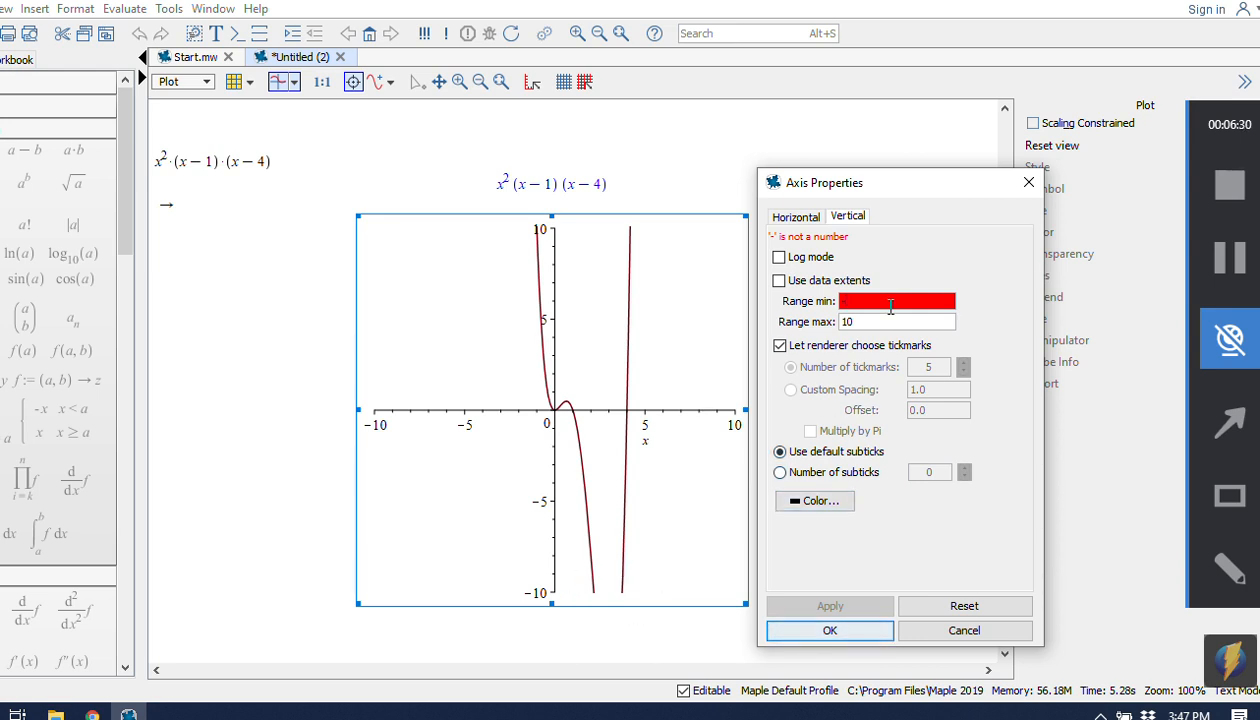
text(20)
click(813, 606)
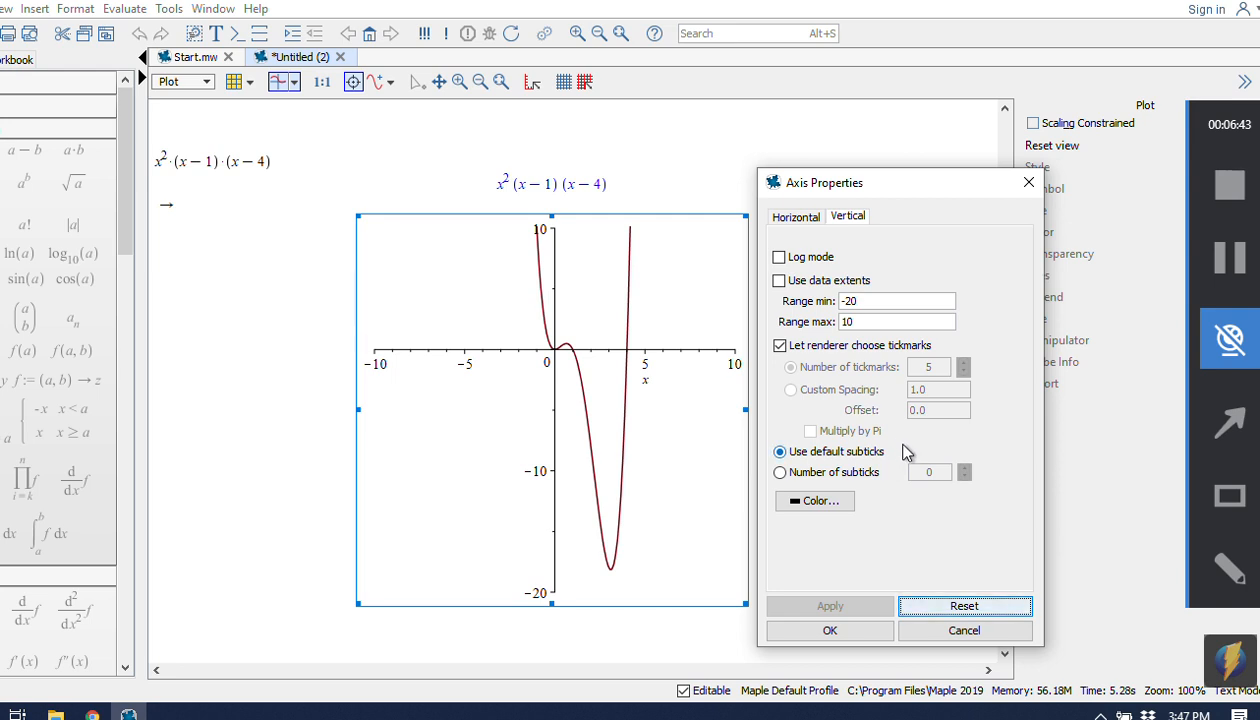
click(805, 218)
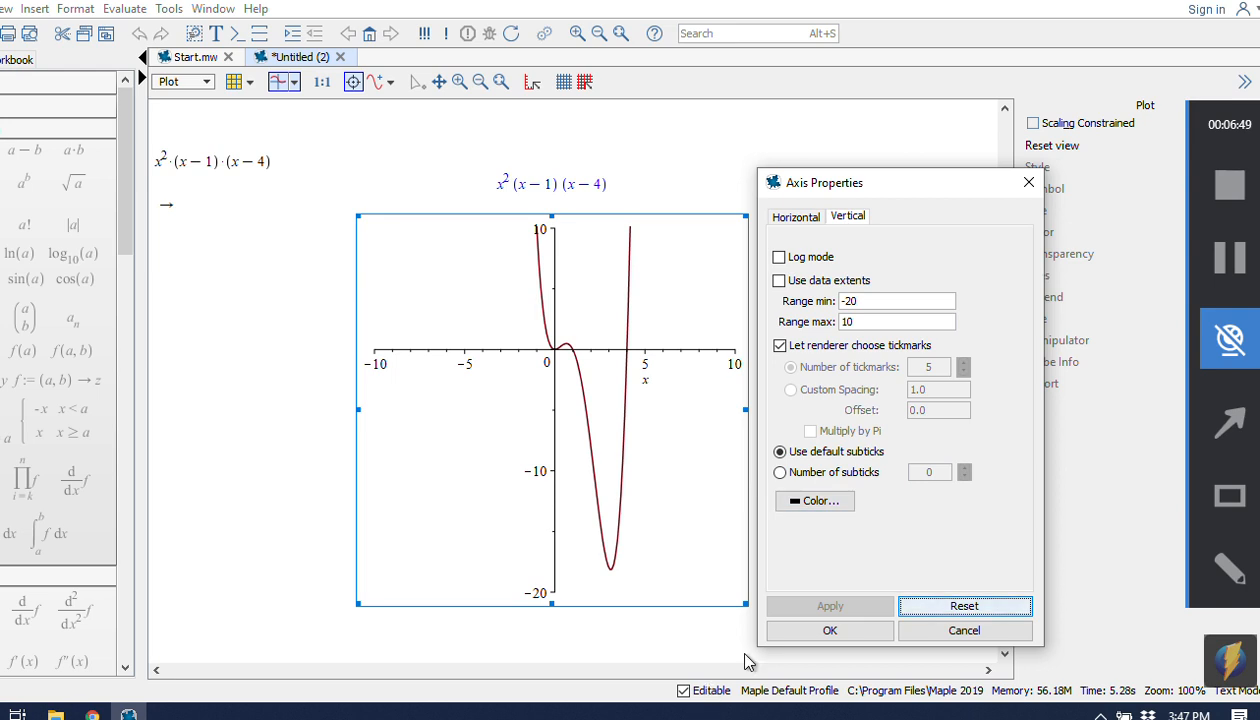
click(955, 634)
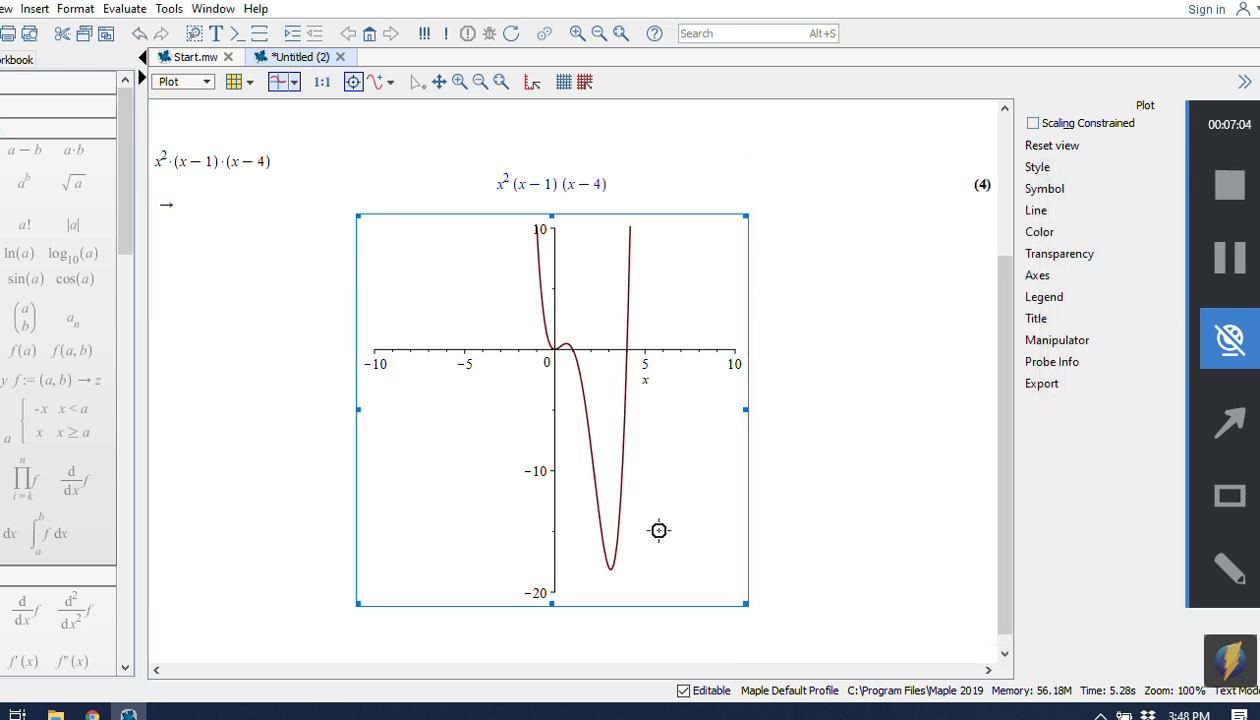